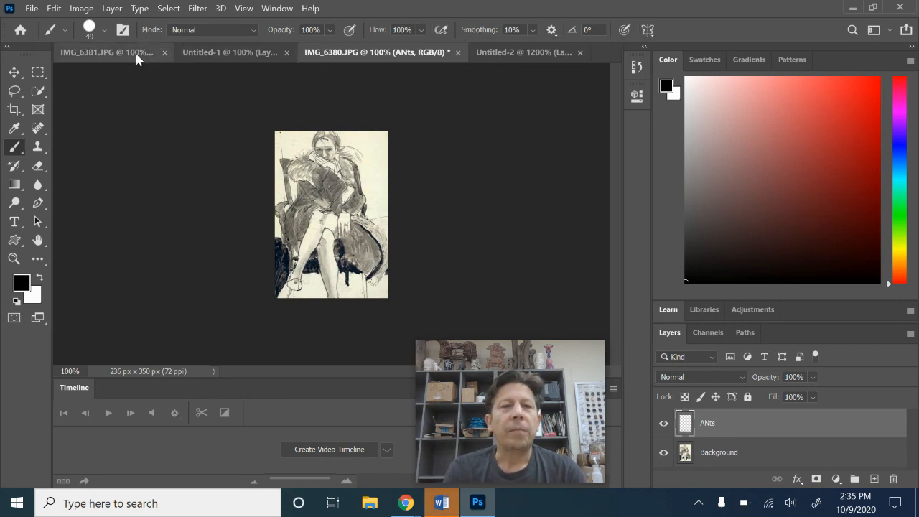
- Choose the Ant Brush preset and stamp one ant beside the head, in the drawing's upper-left area on the ANts layer
left_click(104, 31)
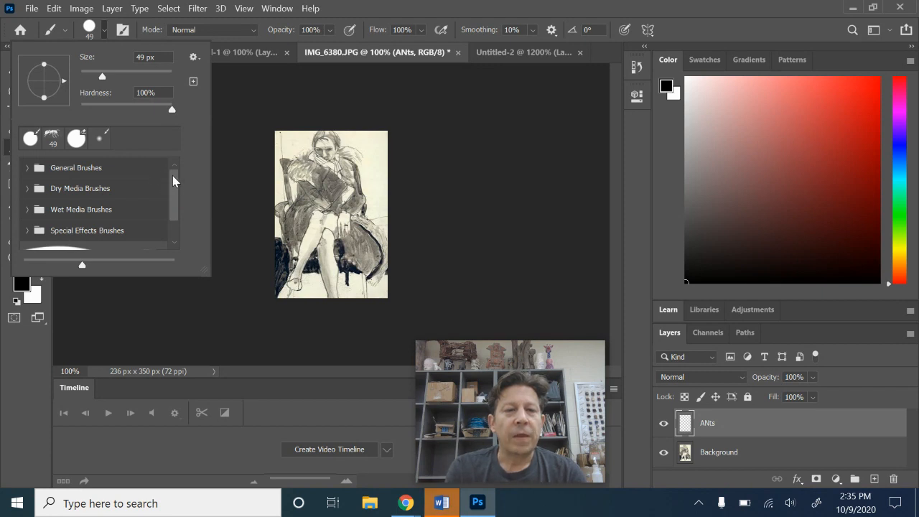
left_click_drag(173, 181, 173, 199)
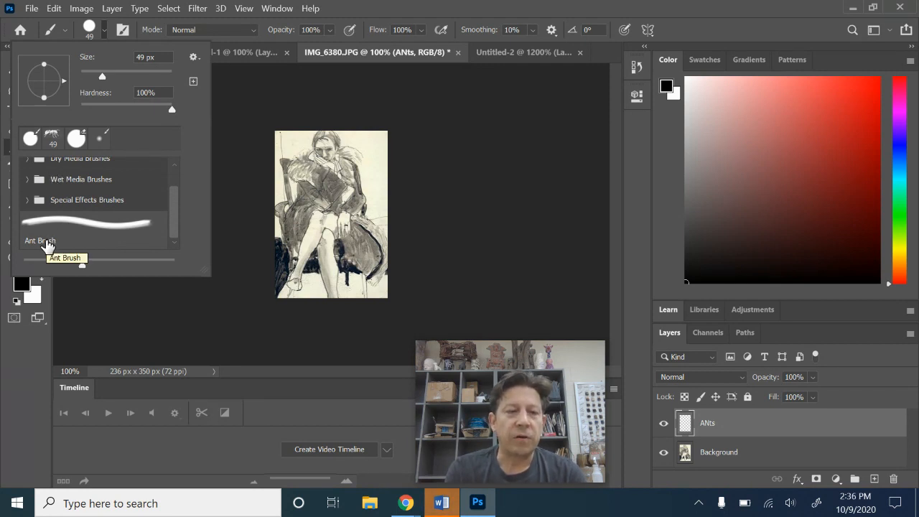
left_click(47, 244)
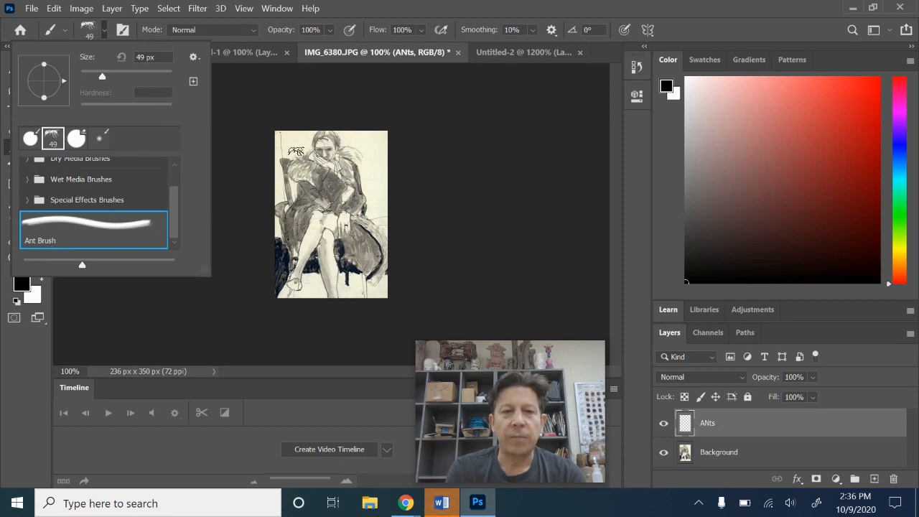
left_click(294, 144)
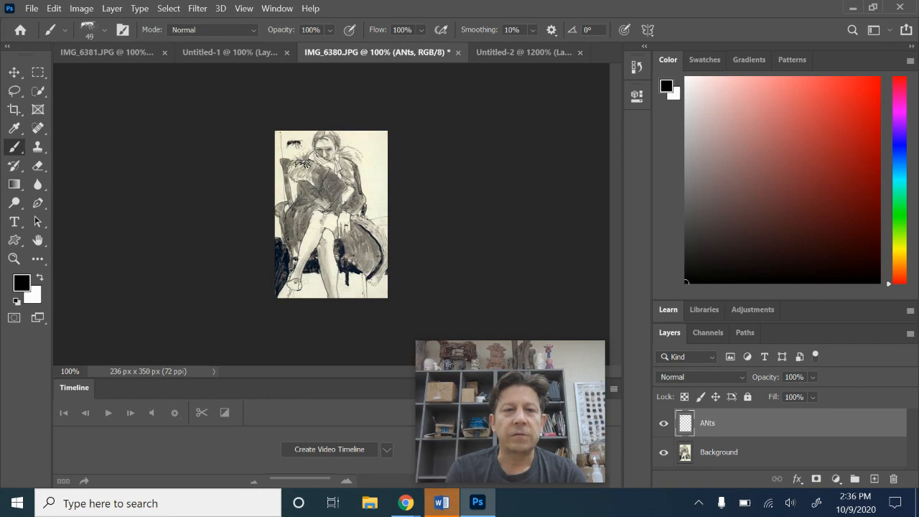
- Rotate the ant brush tip to 61° and stamp an ant on the blank paper to the right of the woman's head
left_click(104, 29)
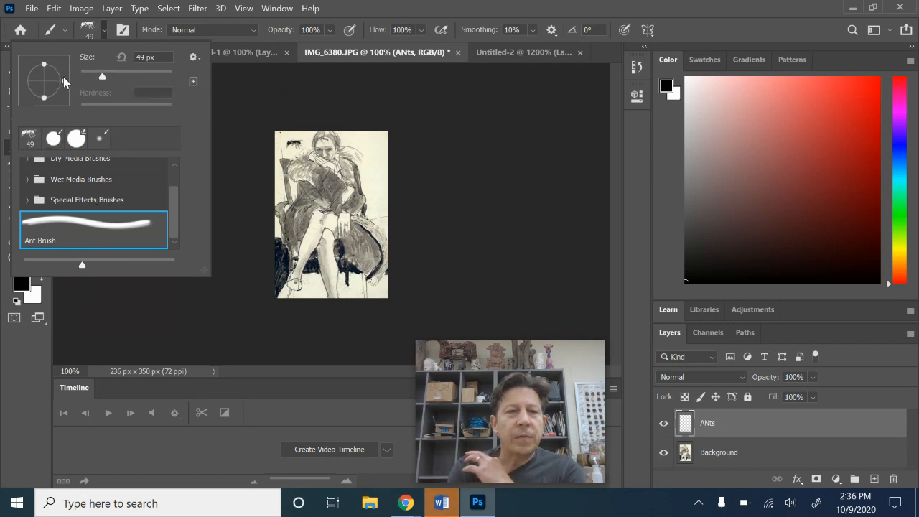
left_click_drag(63, 82, 56, 65)
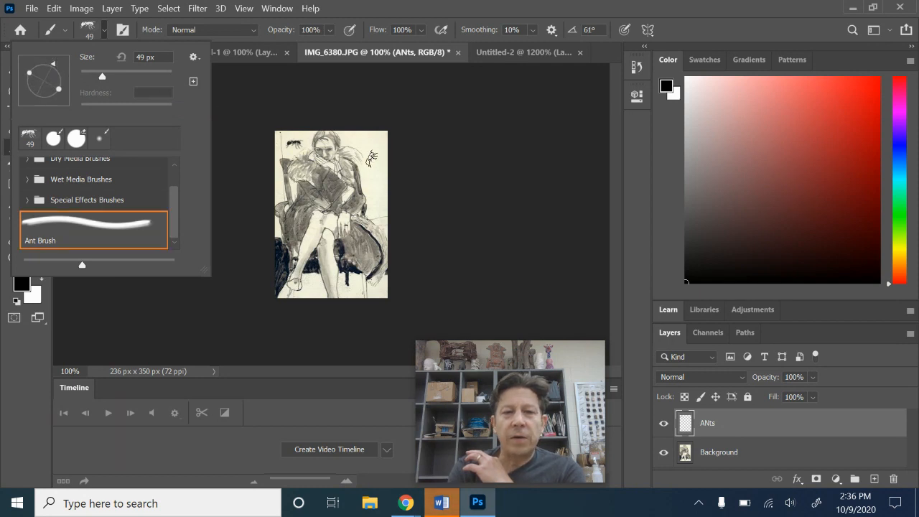
left_click(371, 158)
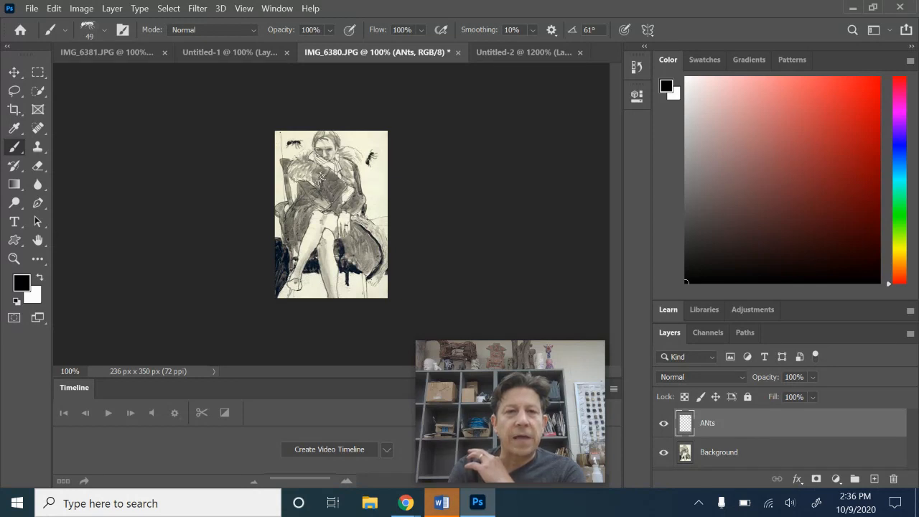
- Save the rotated ant brush as a new preset named Ant Brush 1, with tool settings included
left_click(103, 31)
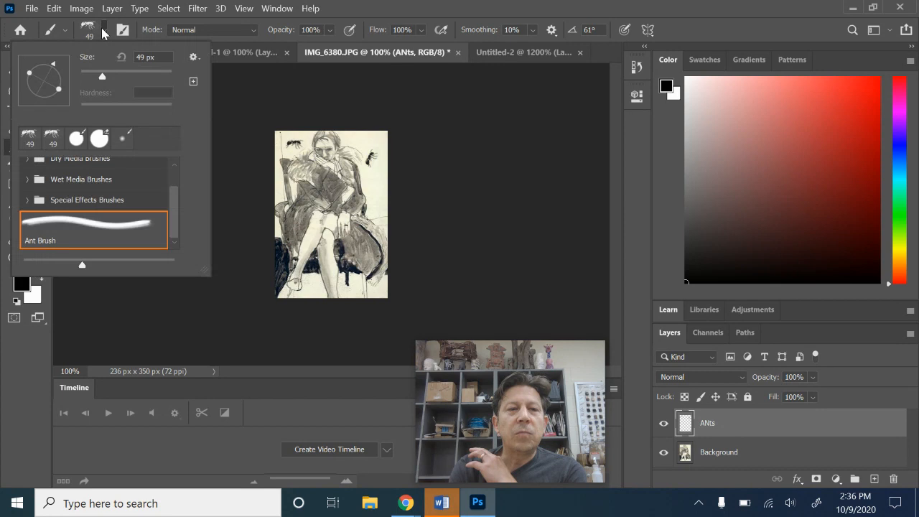
left_click(193, 58)
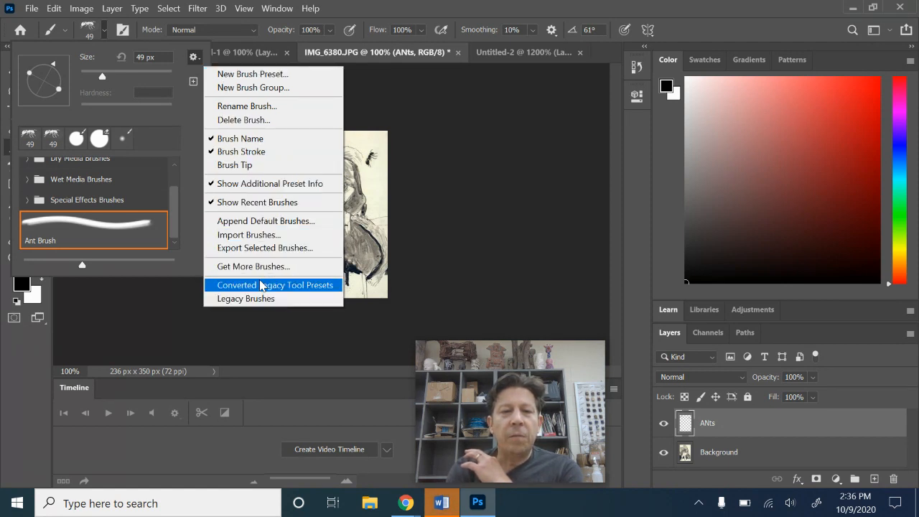
left_click(194, 85)
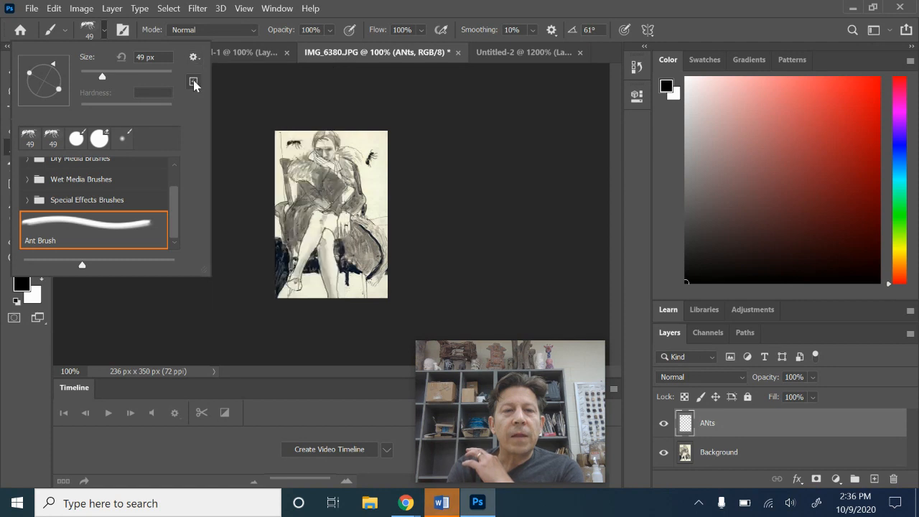
left_click(193, 81)
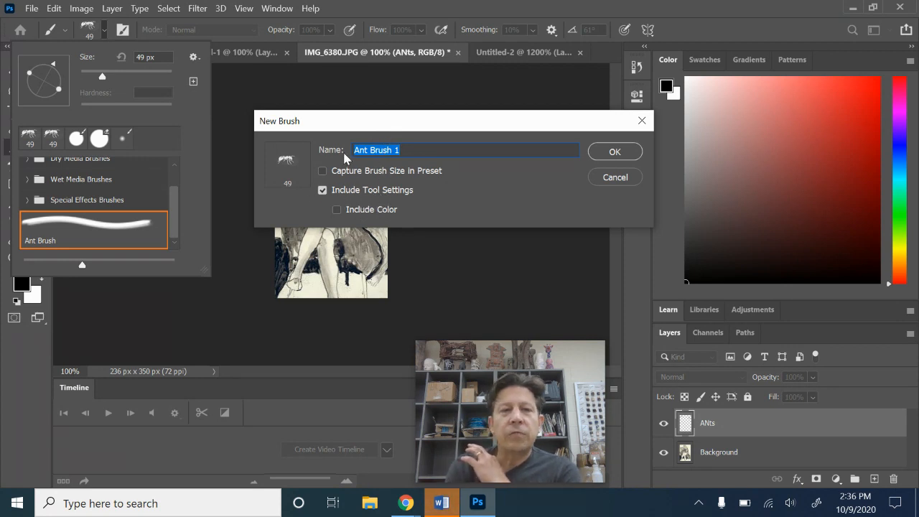
left_click(612, 153)
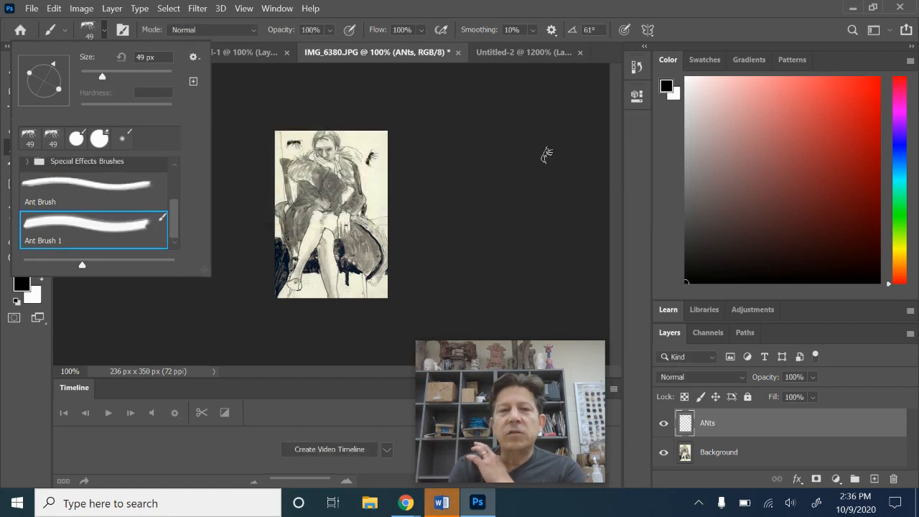
left_click(226, 82)
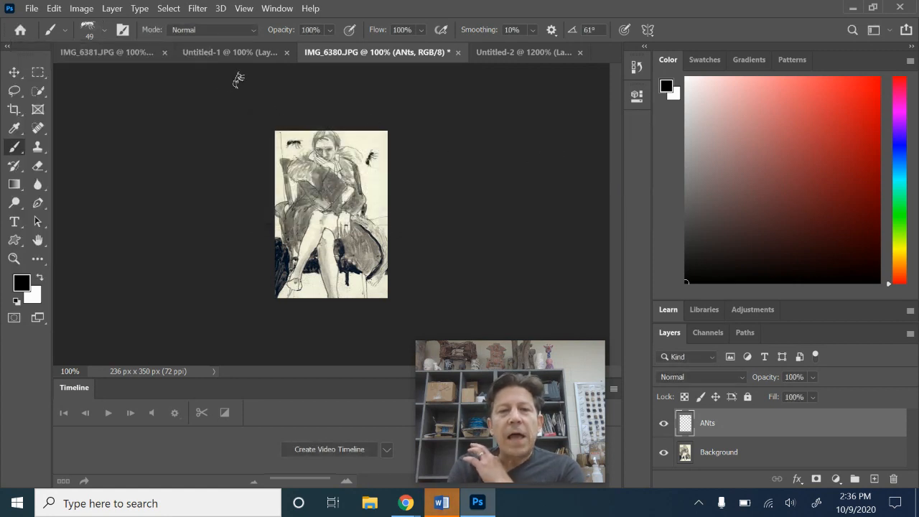
- Lower the brush opacity to 70% and stamp another ant just above the rotated one
left_click(252, 29)
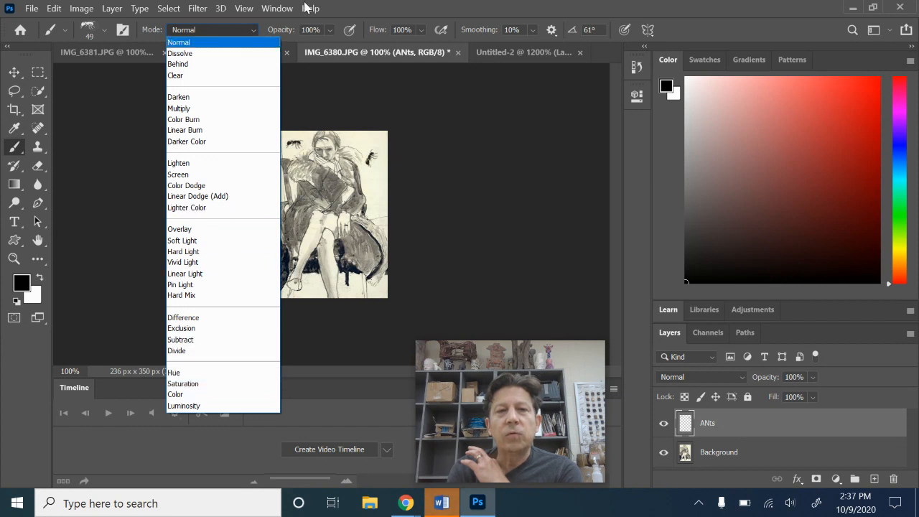
left_click(330, 32)
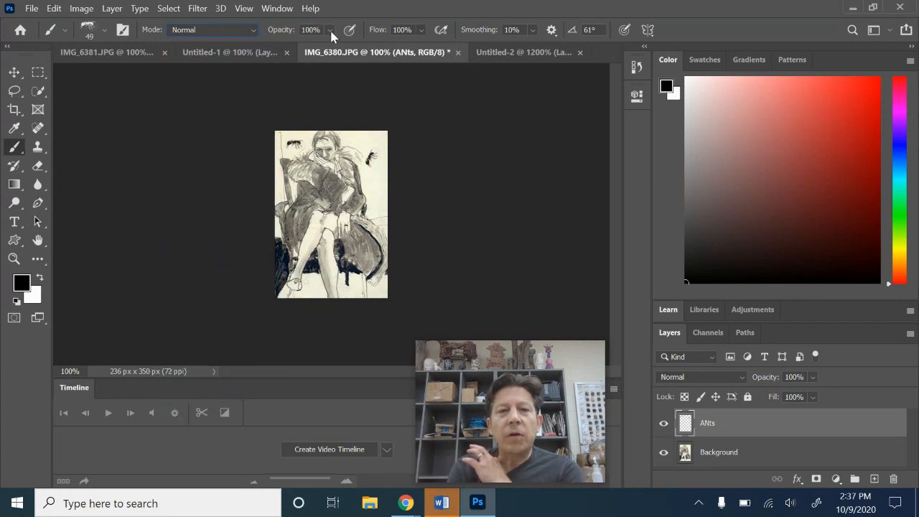
left_click(330, 31)
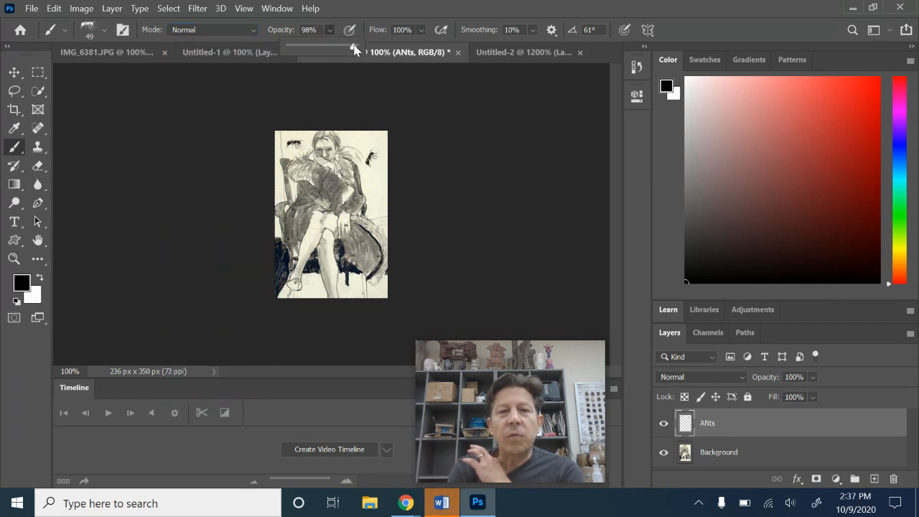
left_click_drag(354, 49, 340, 51)
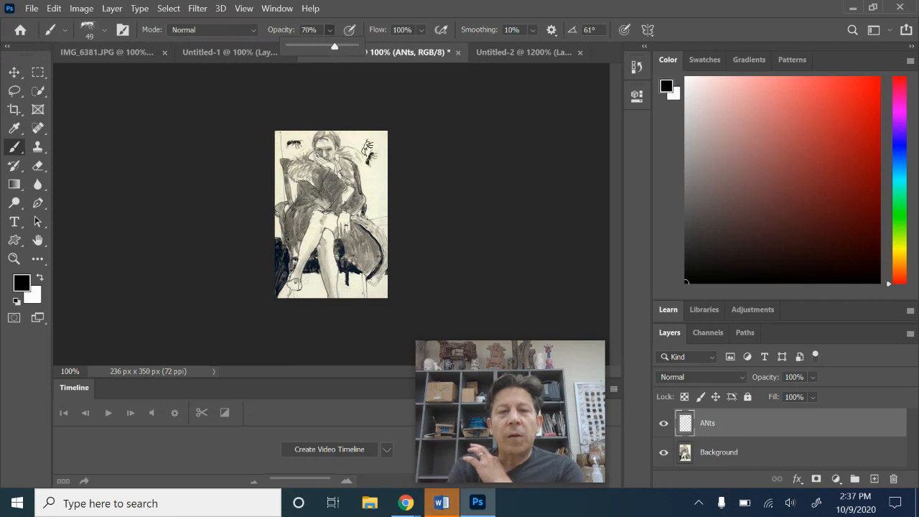
left_click(367, 145)
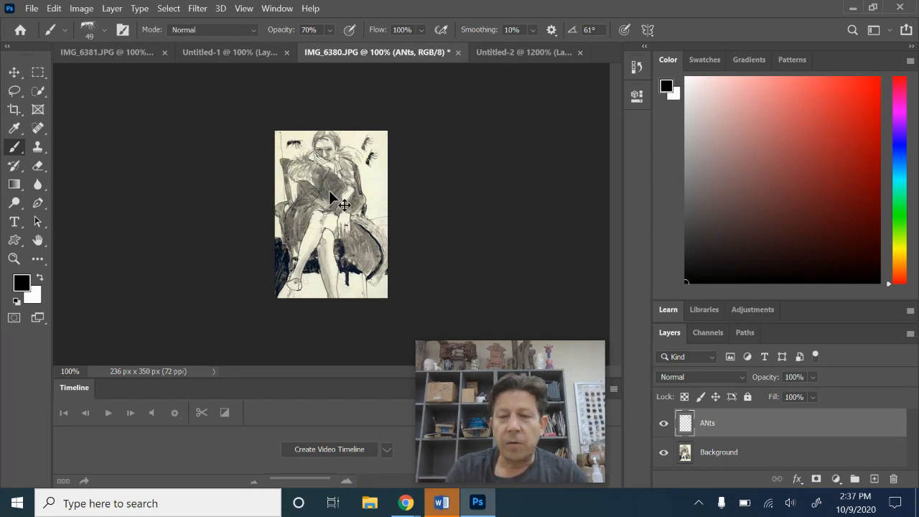
- Stamp overlapping ants at 70% opacity into two dark clusters on the coat's front and the sleeve near the elbow
key("ctrl+plus")
key("ctrl+plus")
key("ctrl+plus")
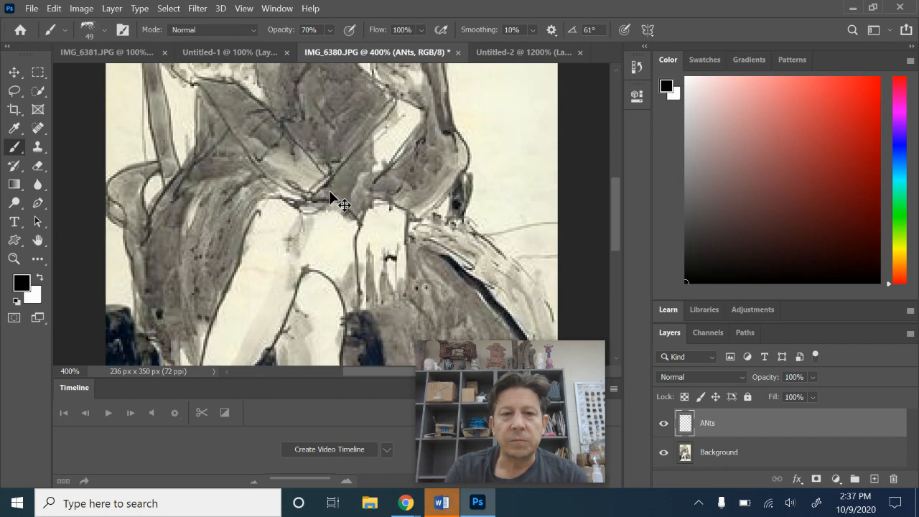
key("ctrl+plus")
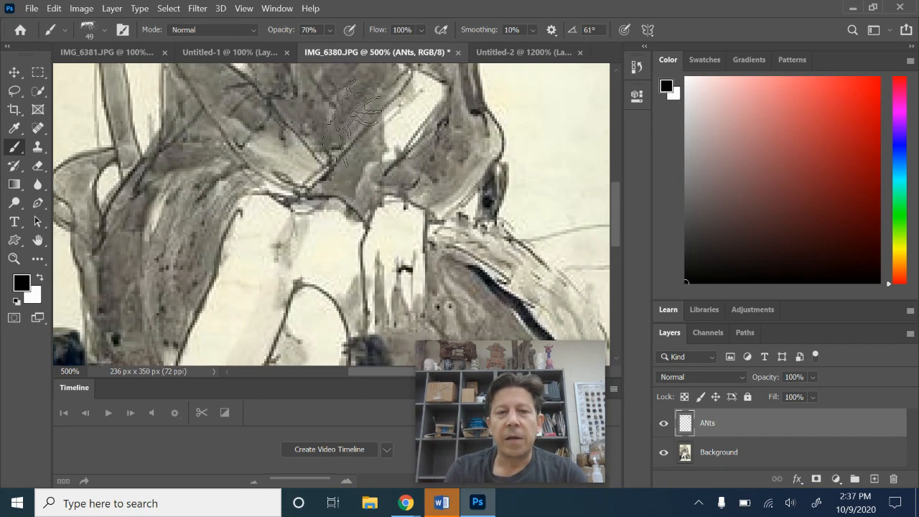
left_click(339, 109)
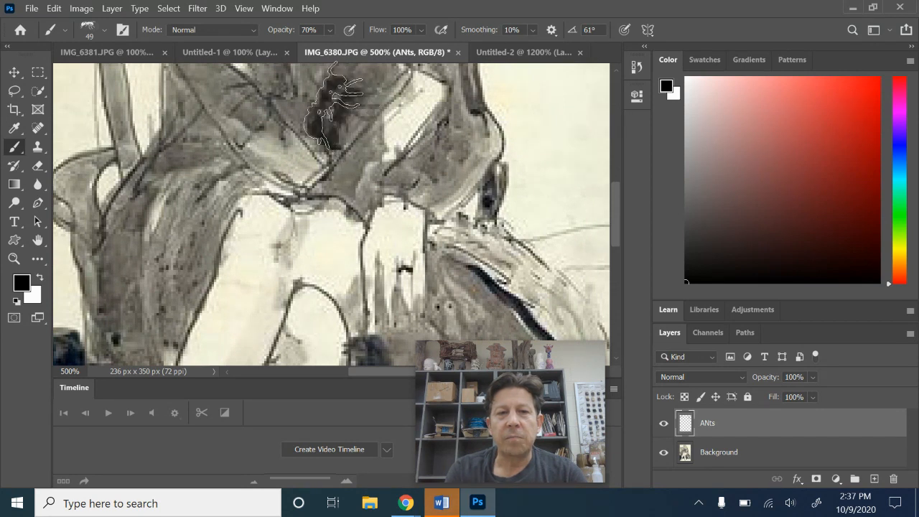
left_click(320, 102)
left_click(308, 95)
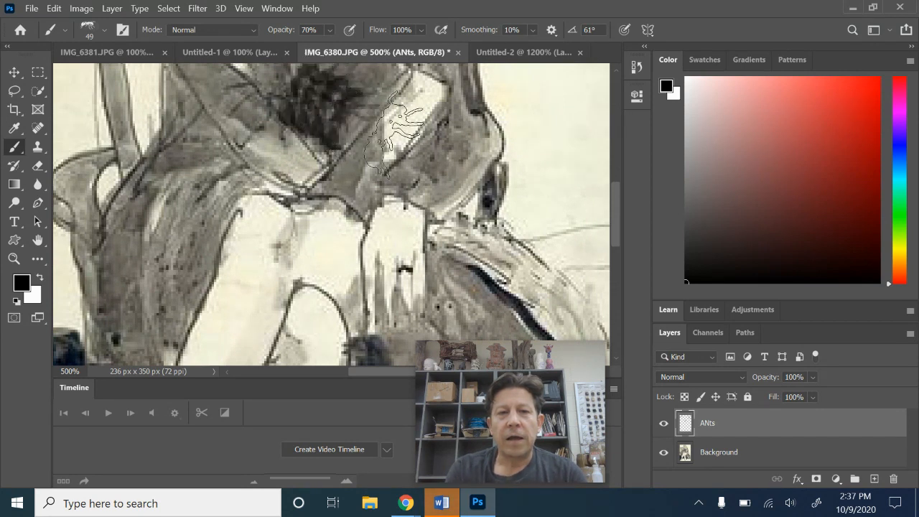
left_click(450, 160)
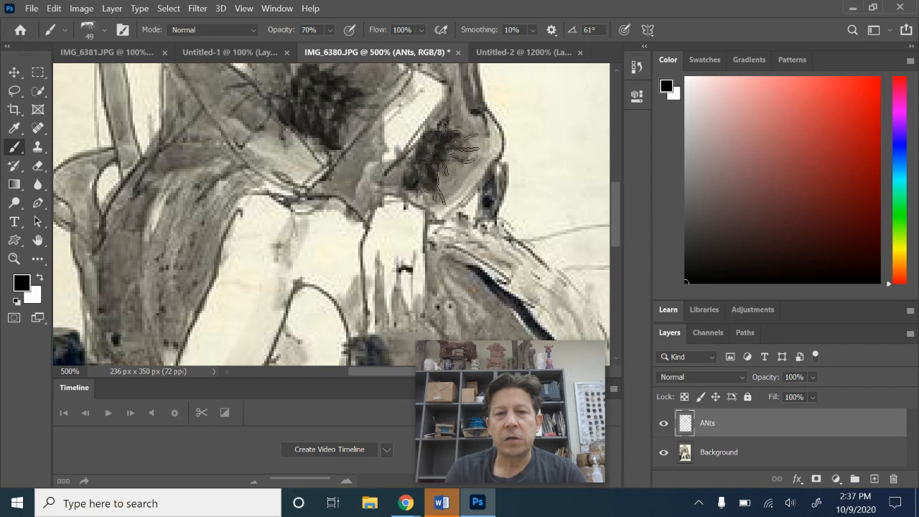
left_click(475, 136)
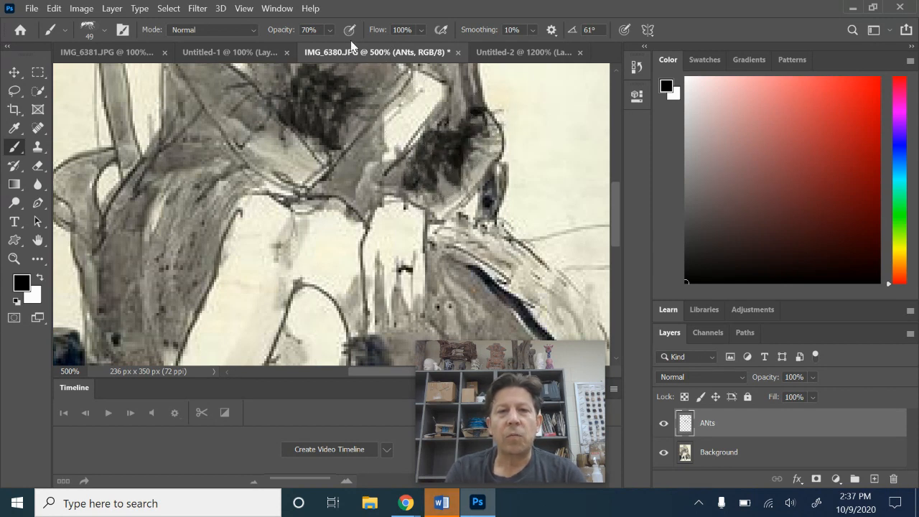
- Reduce the brush opacity to 9%
left_click(330, 30)
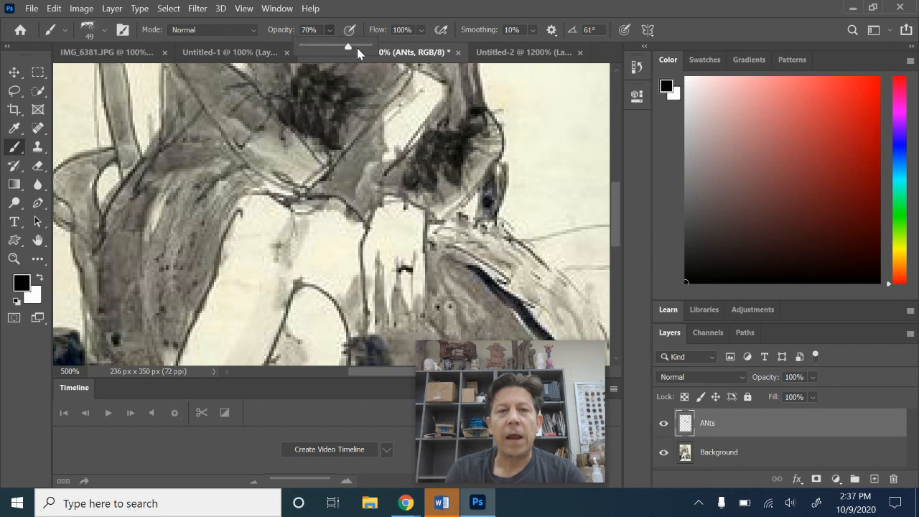
left_click_drag(351, 47, 349, 46)
left_click_drag(326, 49, 307, 48)
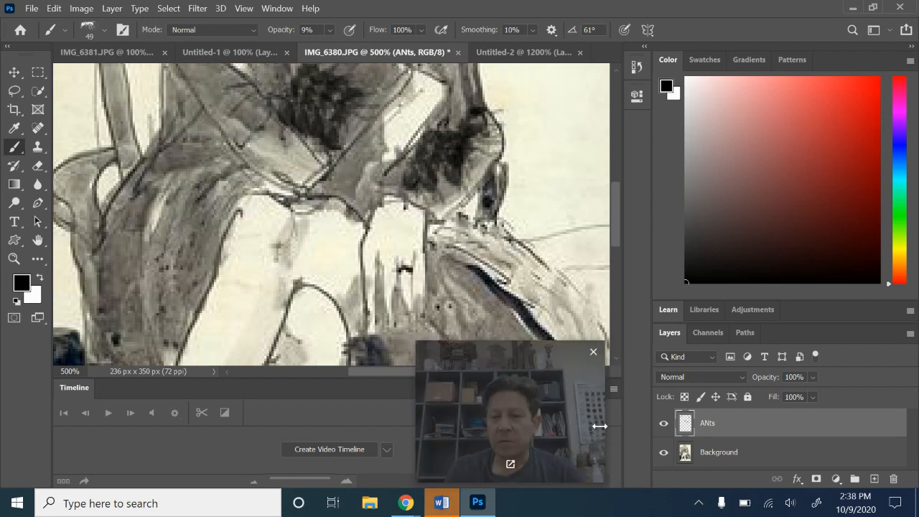
- Hide the Background layer to examine the ant stamps on their own, and show it again
left_click(664, 453)
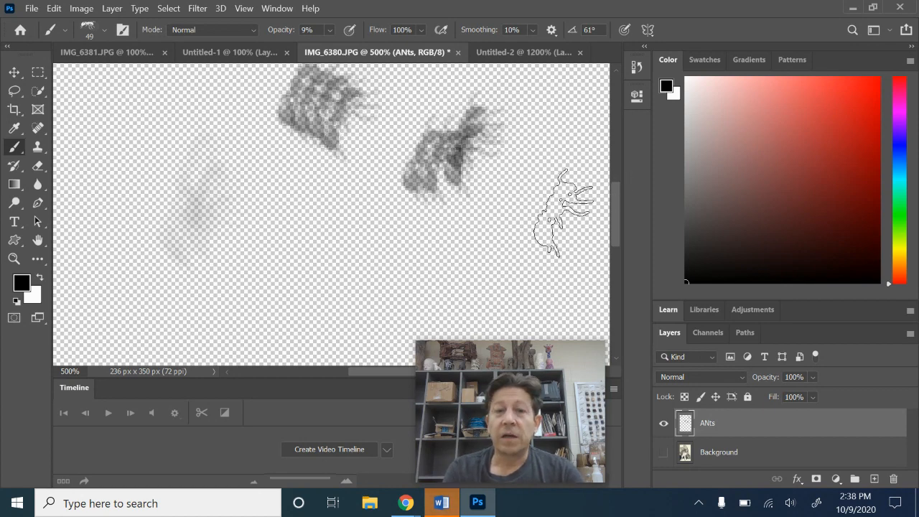
left_click_drag(619, 199, 626, 164)
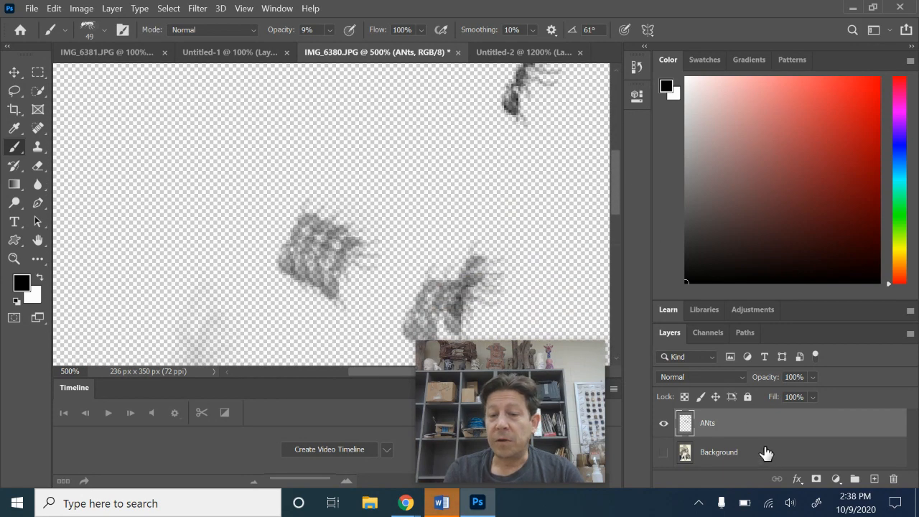
left_click(663, 454)
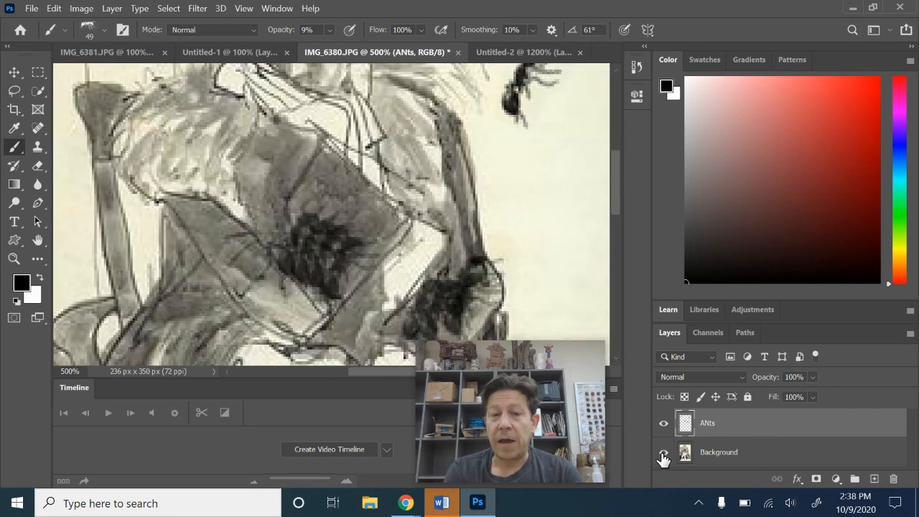
- Browse the brush preset folders and try to open the General Brushes group
left_click(104, 30)
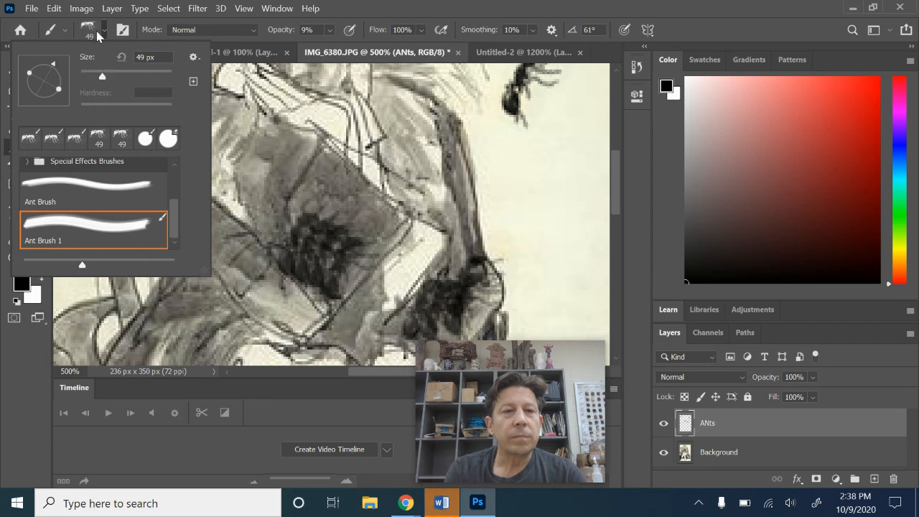
left_click(104, 33)
left_click(103, 32)
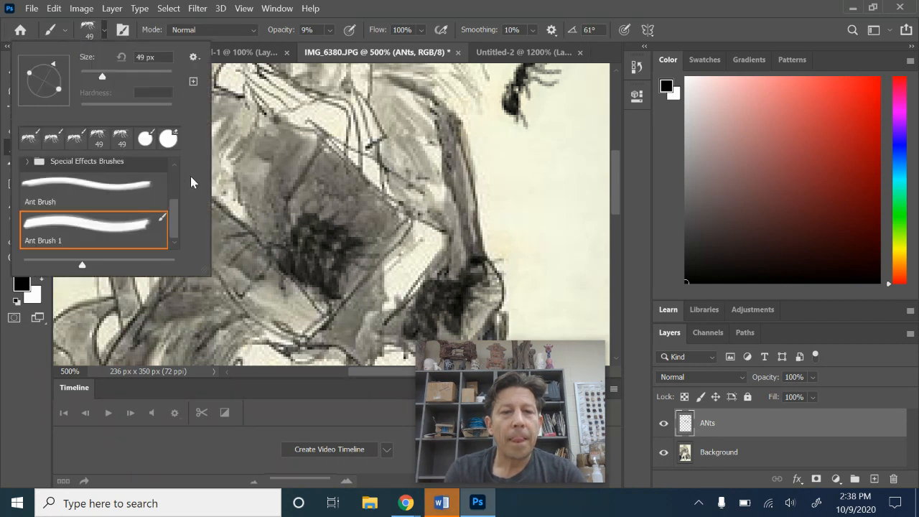
left_click_drag(177, 217, 184, 140)
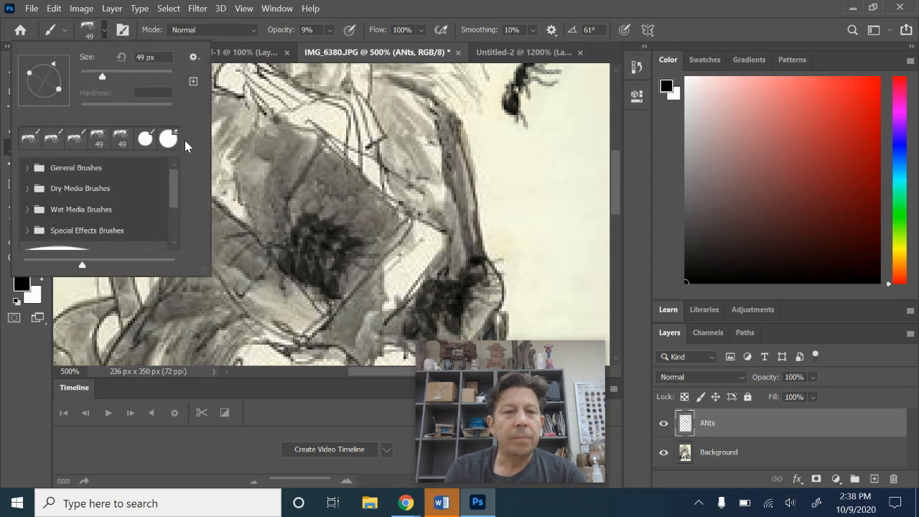
left_click(97, 170)
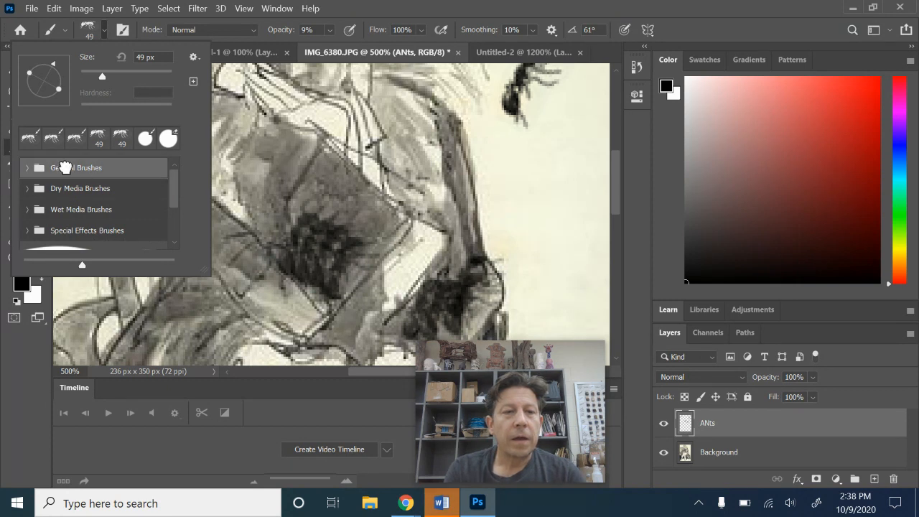
double_click(66, 168)
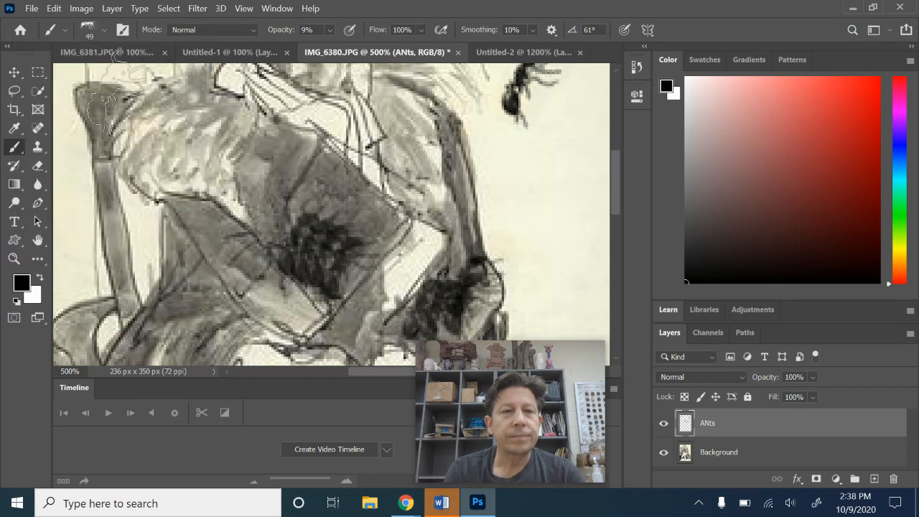
- Switch to the recent hard round brush at 7 px and paint thick black strokes along the figure's collar and coat front
left_click(104, 29)
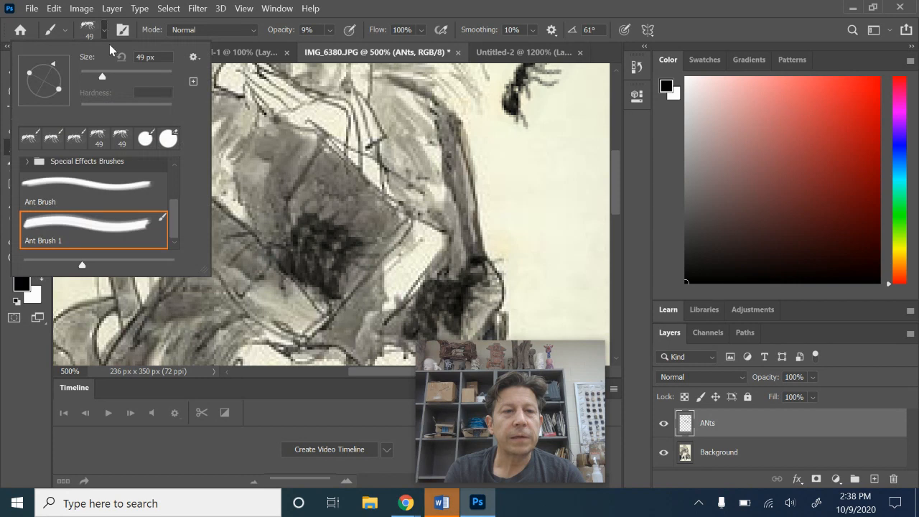
left_click(148, 139)
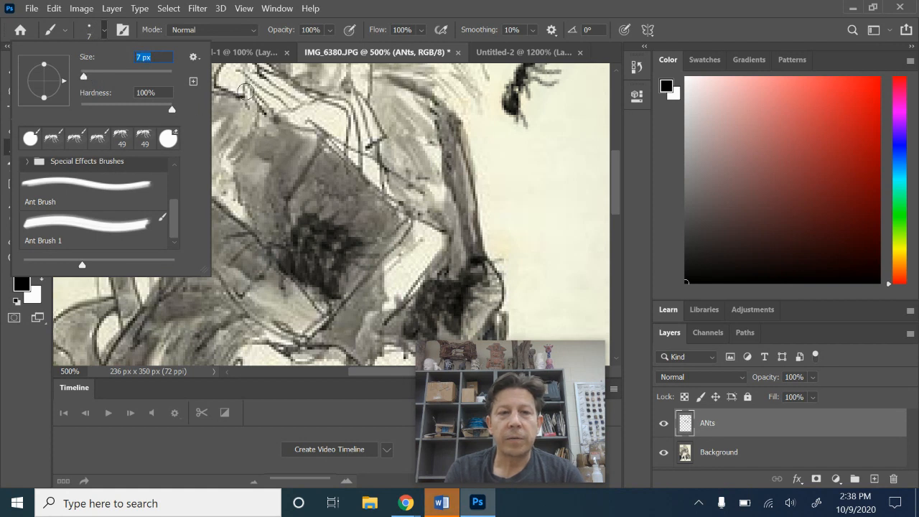
mouse_move(245, 92)
left_mouse_down()
mouse_move(332, 128)
mouse_move(302, 106)
mouse_move(333, 105)
mouse_move(377, 154)
mouse_move(367, 166)
mouse_move(333, 134)
mouse_move(276, 225)
left_mouse_up()
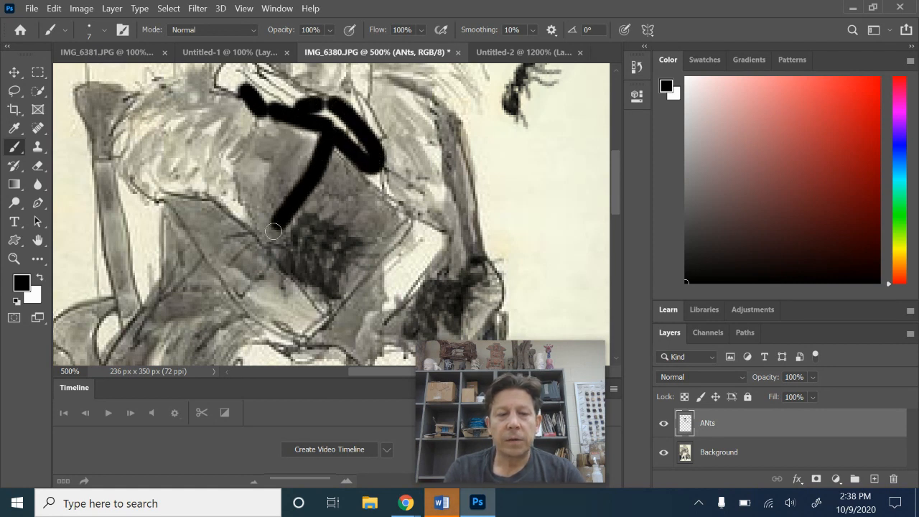
- Hide the Background layer to show the black round-brush strokes and the ant stamps over transparency
key("ctrl+minus")
key("ctrl+minus")
key("ctrl+minus")
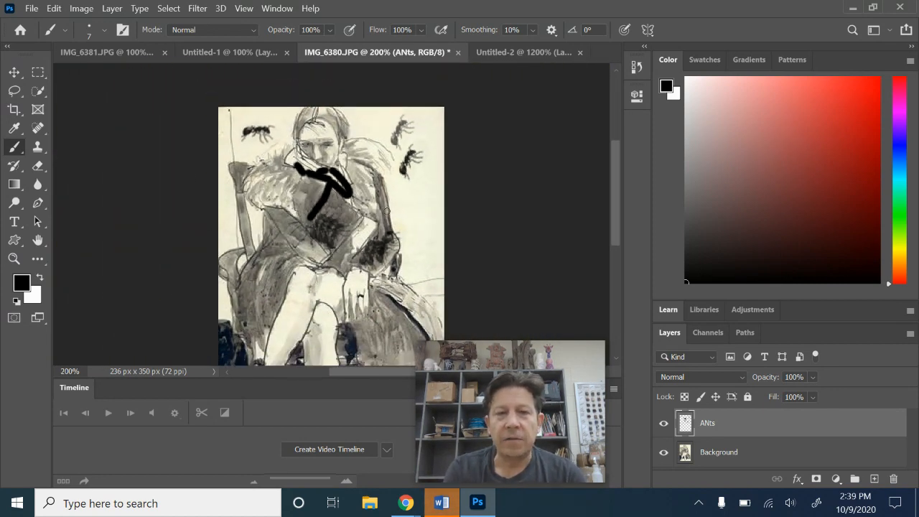
left_click(664, 453)
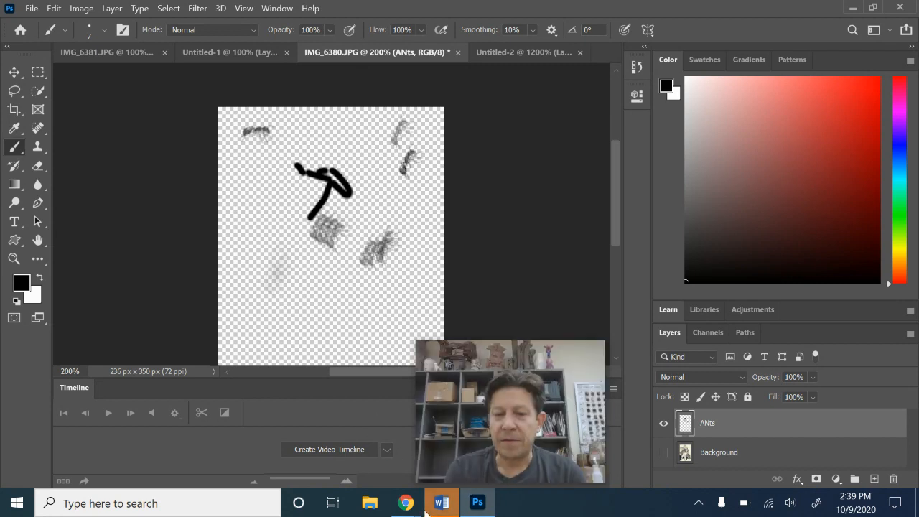
mouse_move(406, 503)
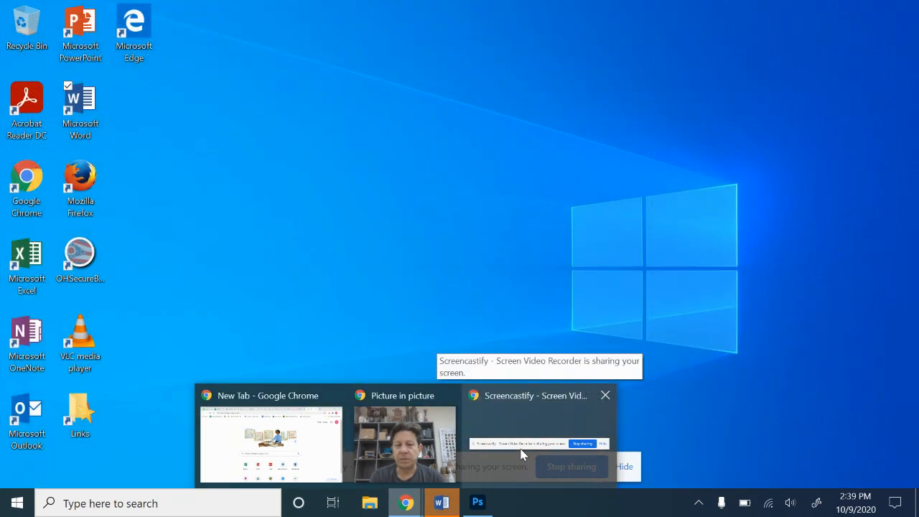
left_click(522, 452)
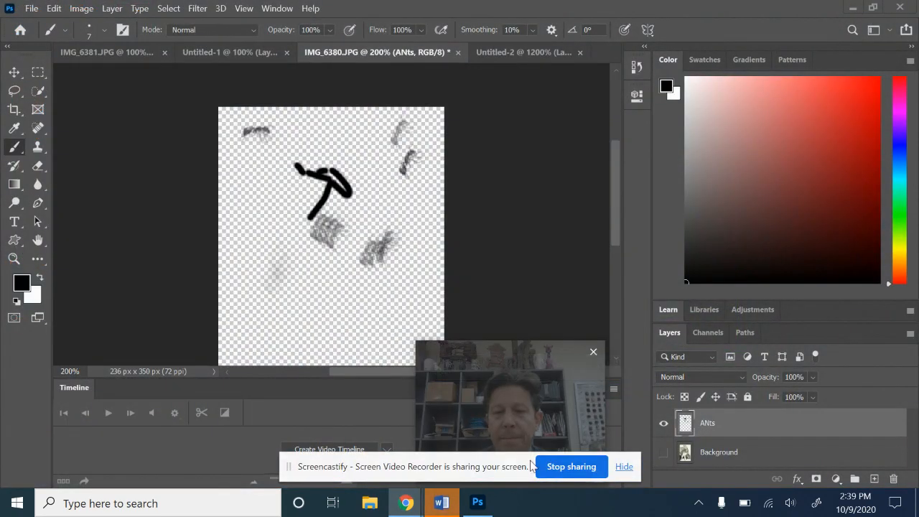